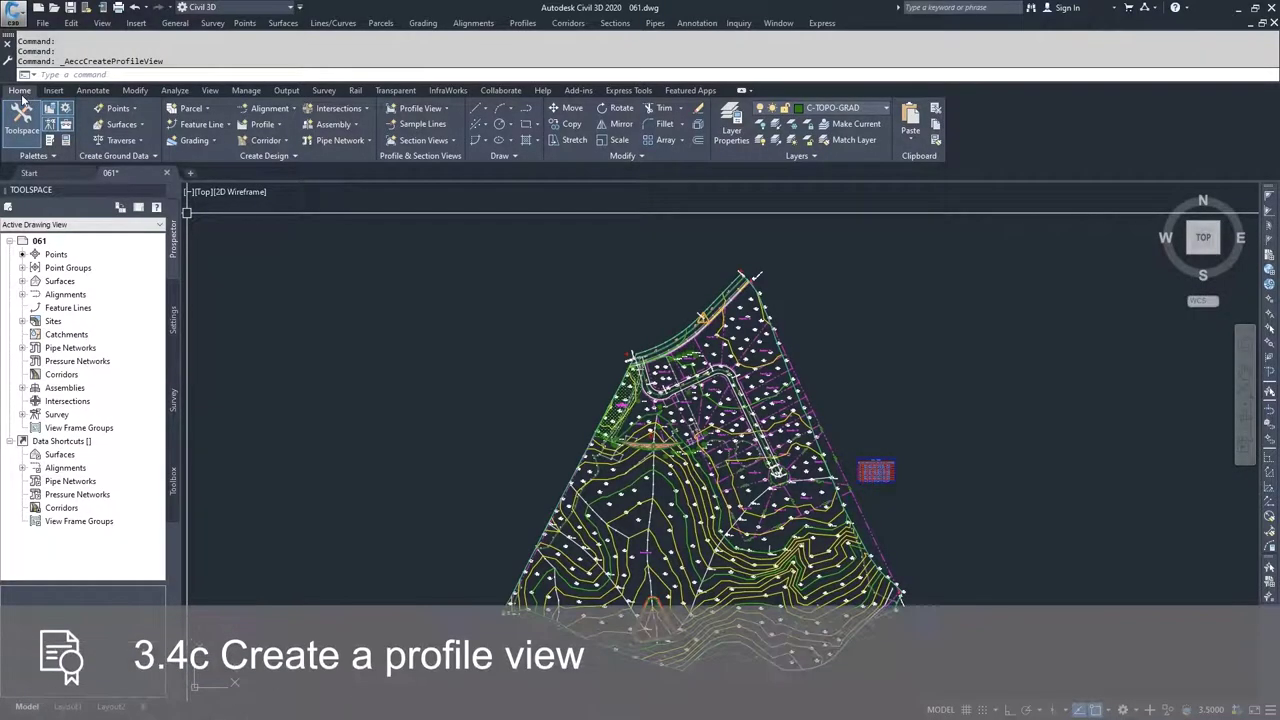
# Step: Start Create Profile View from the Profile View dropdown in Profile & Section Views
pyautogui.click(447, 108)
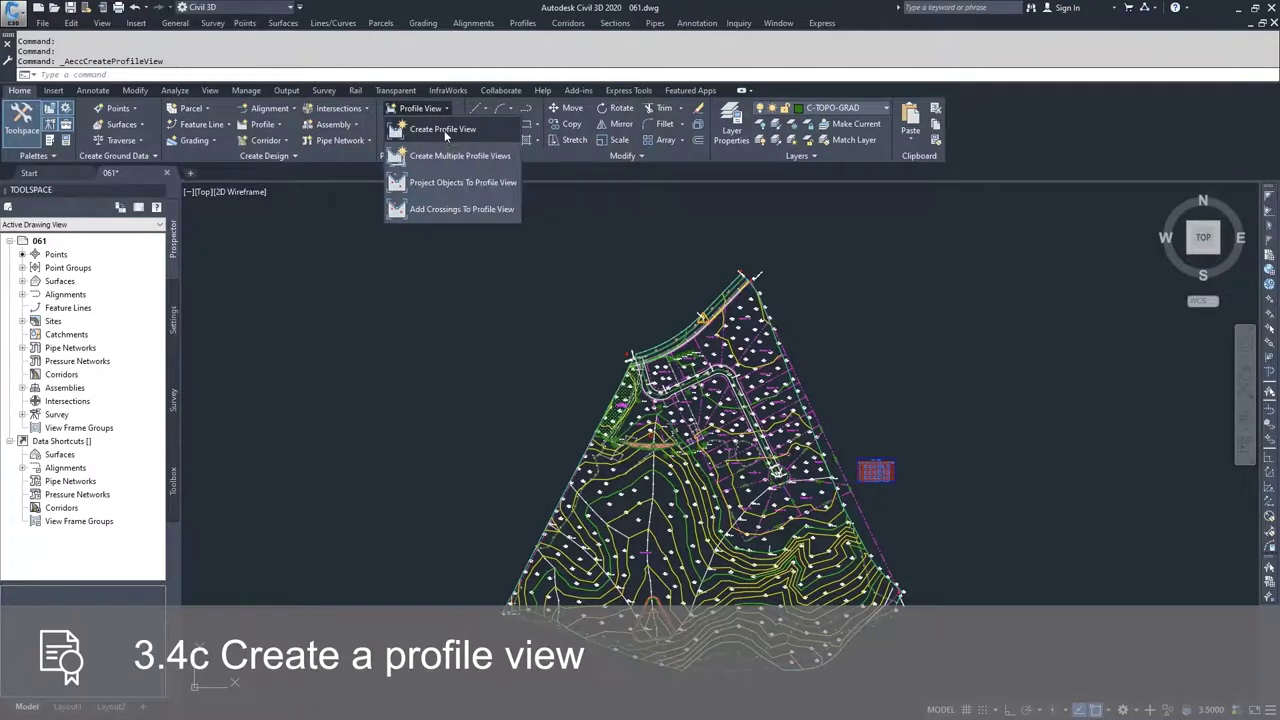
pyautogui.click(444, 130)
# Step: Select Dev-Align as the alignment for the new profile view
pyautogui.moveTo(316, 176); pyautogui.dragTo(400, 170)
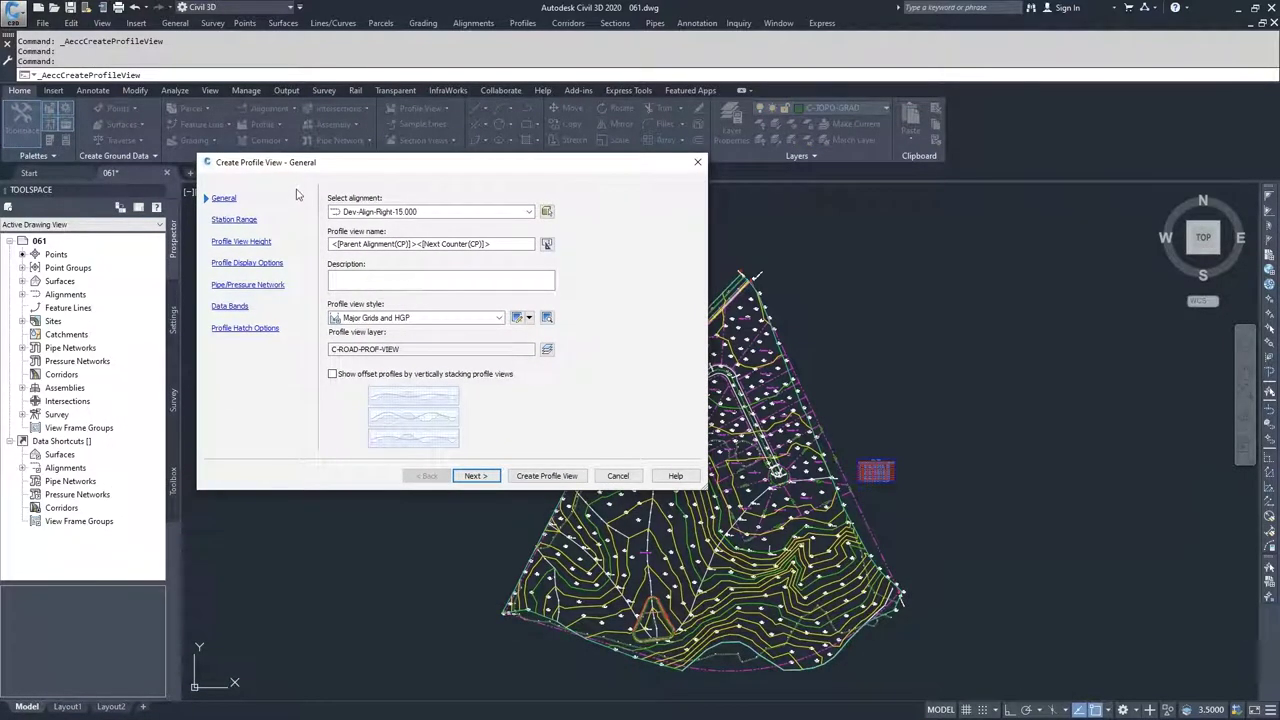
pyautogui.click(499, 218)
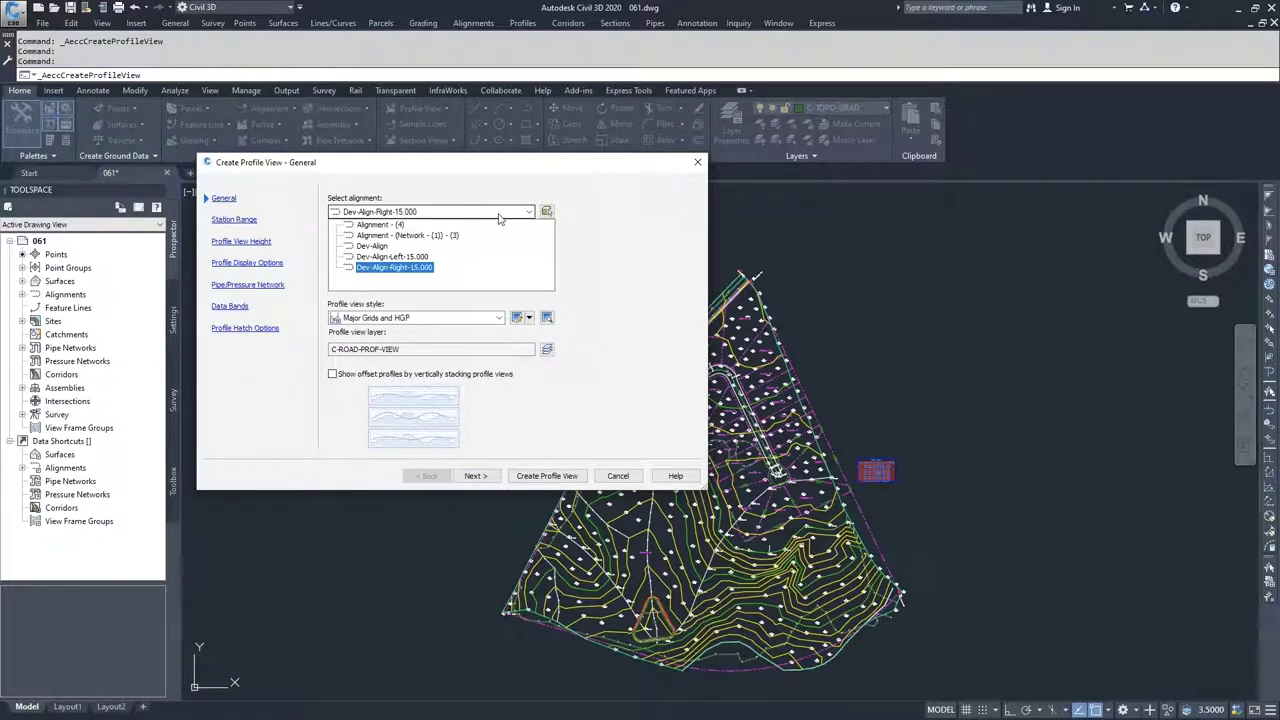
pyautogui.click(378, 247)
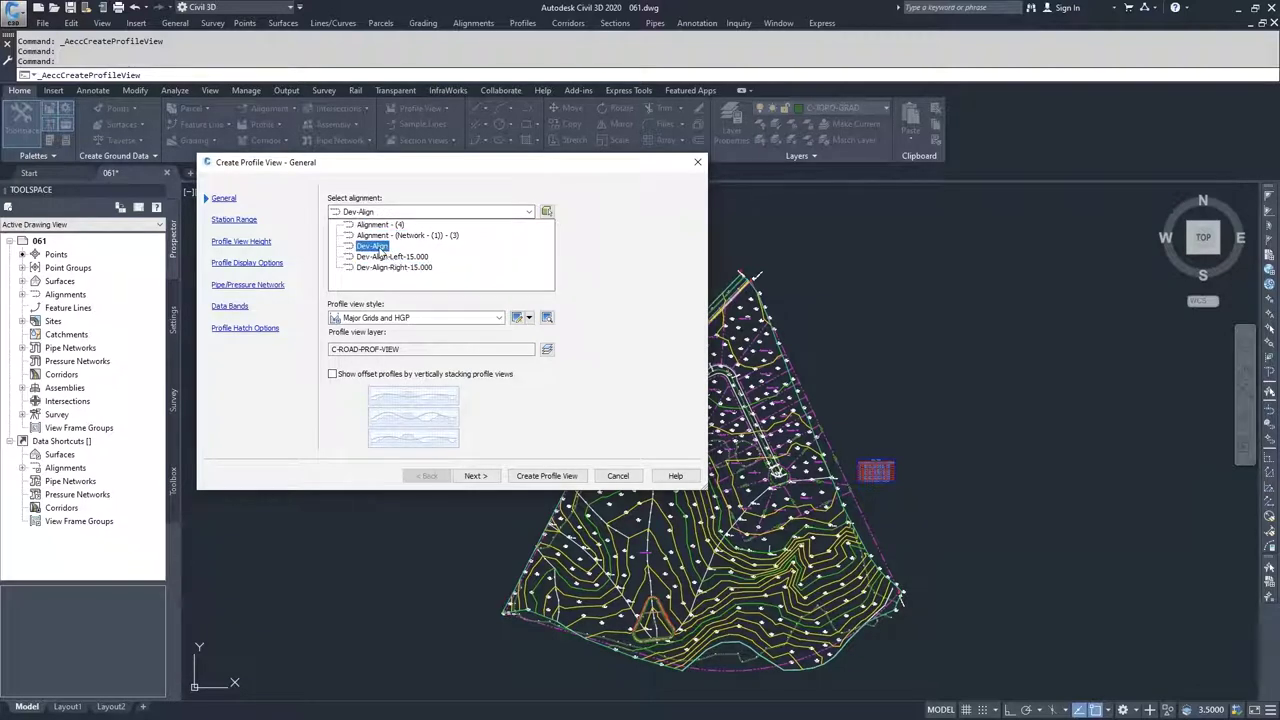
pyautogui.click(375, 246)
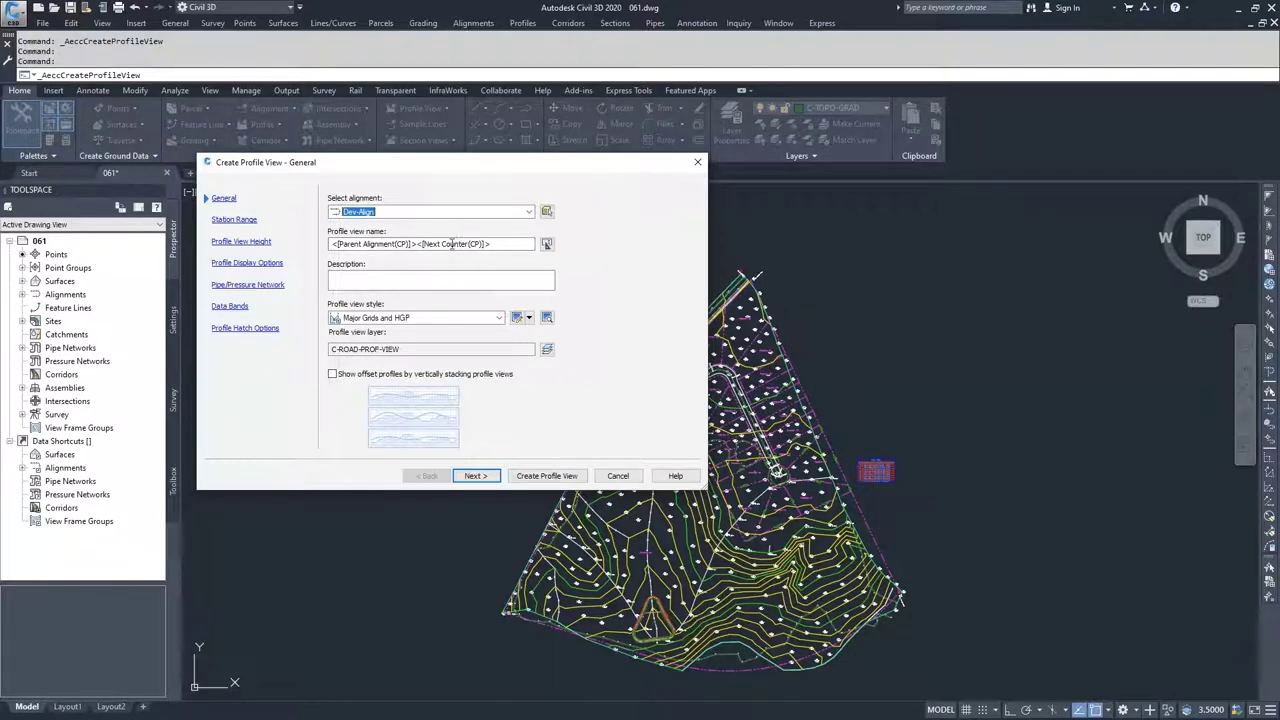
# Step: Keep Major Grids and HGP as the profile view style
pyautogui.click(403, 279)
pyautogui.click(500, 318)
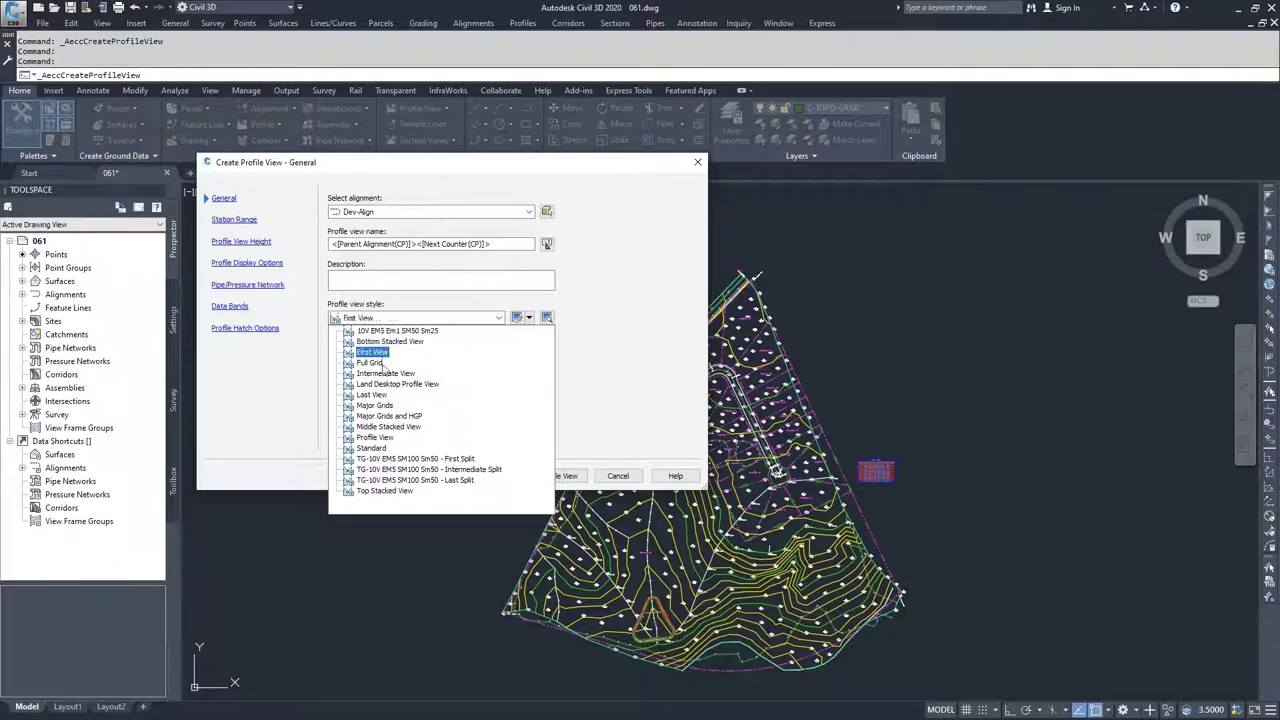
pyautogui.click(575, 295)
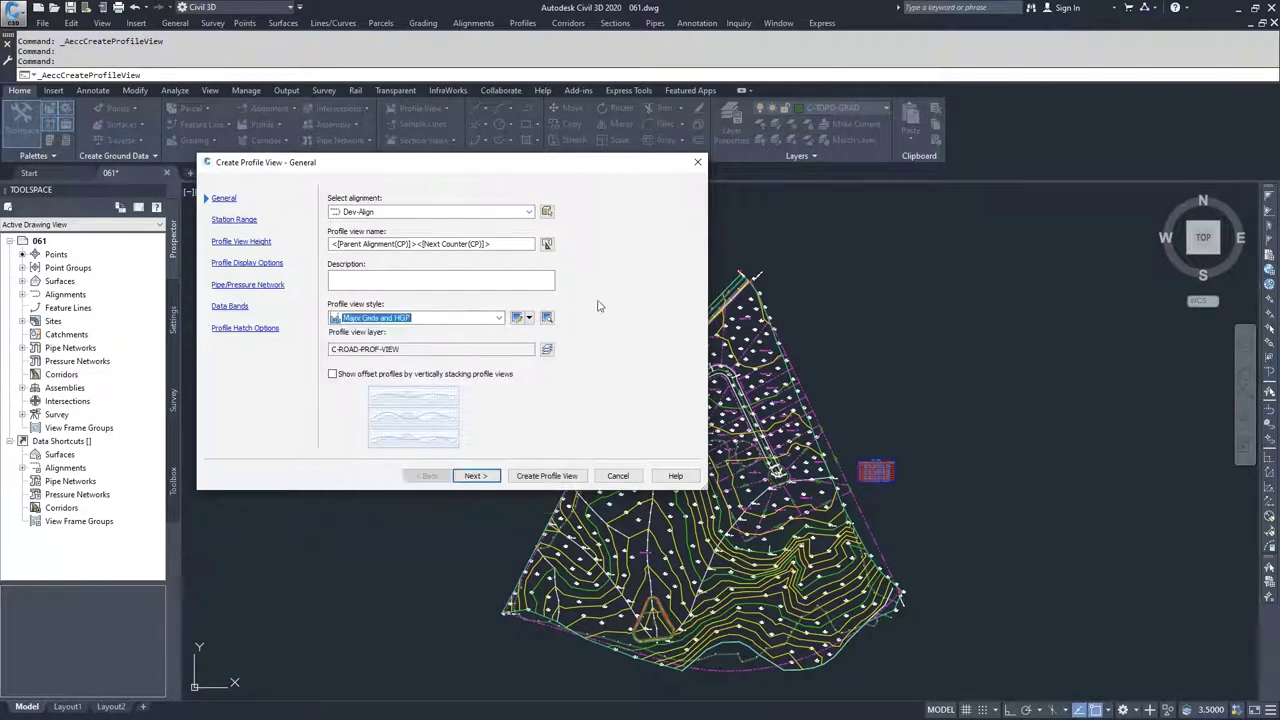
pyautogui.click(522, 320)
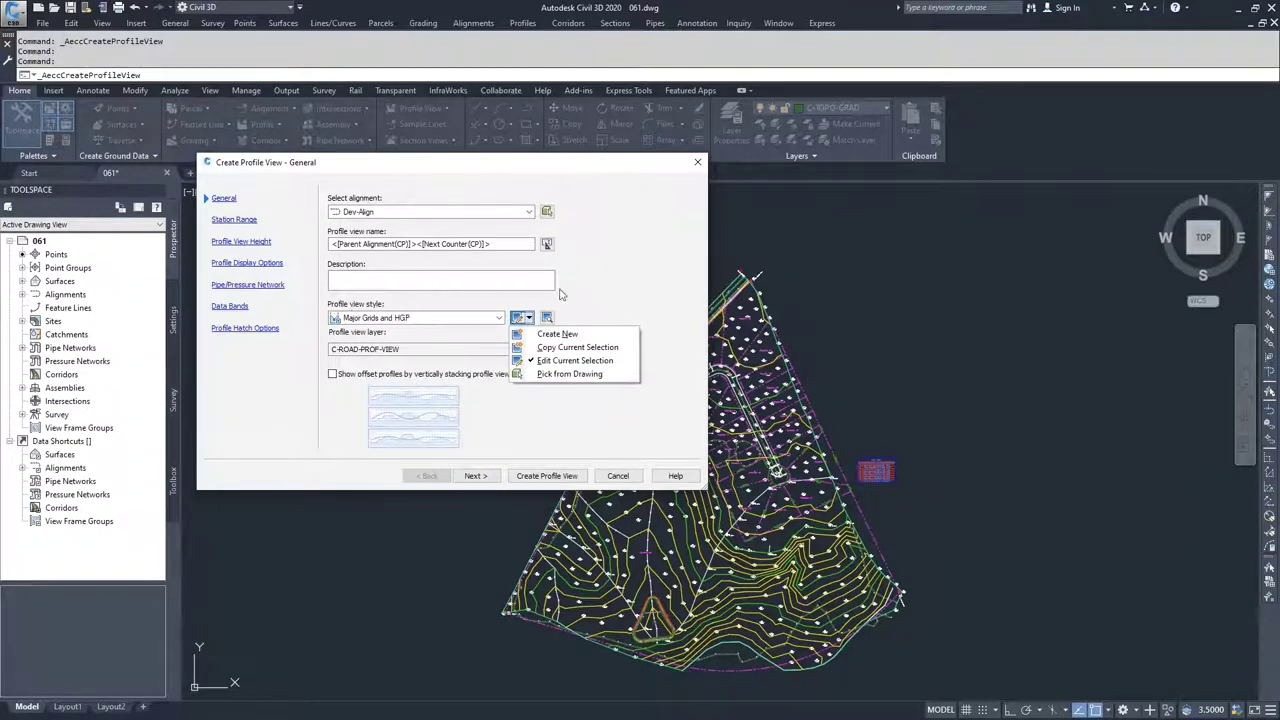
pyautogui.click(590, 305)
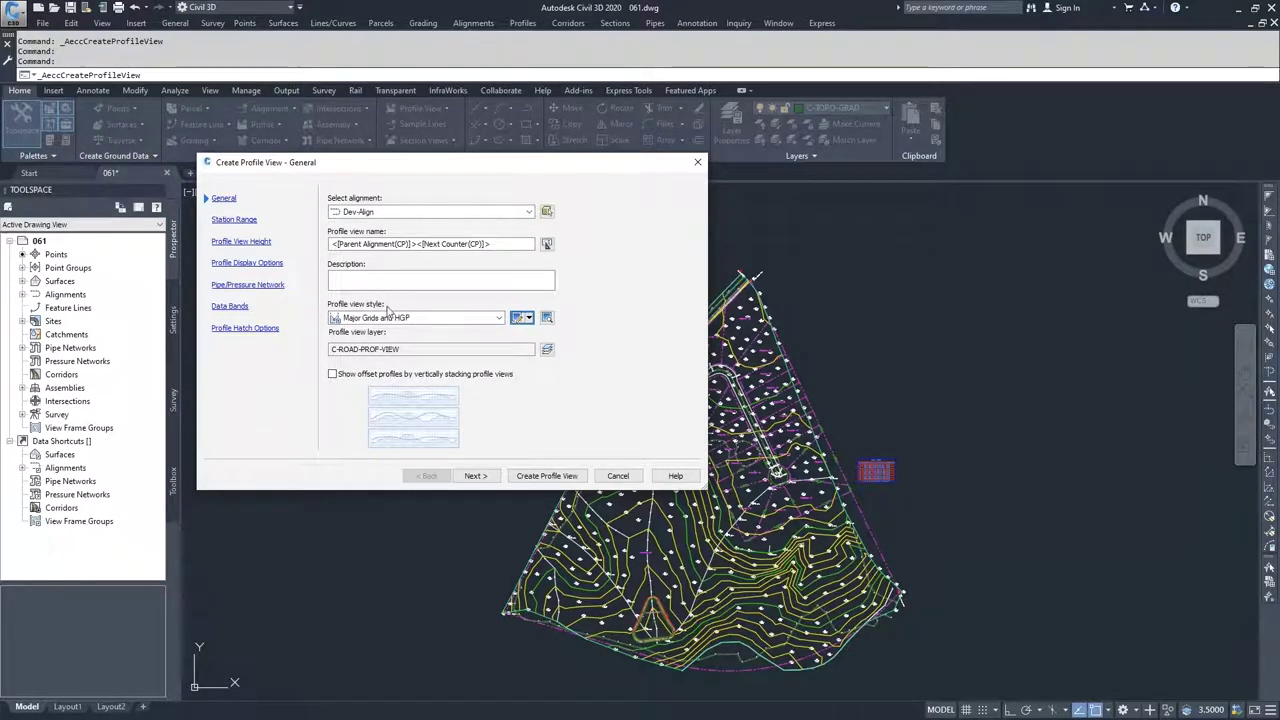
pyautogui.click(528, 318)
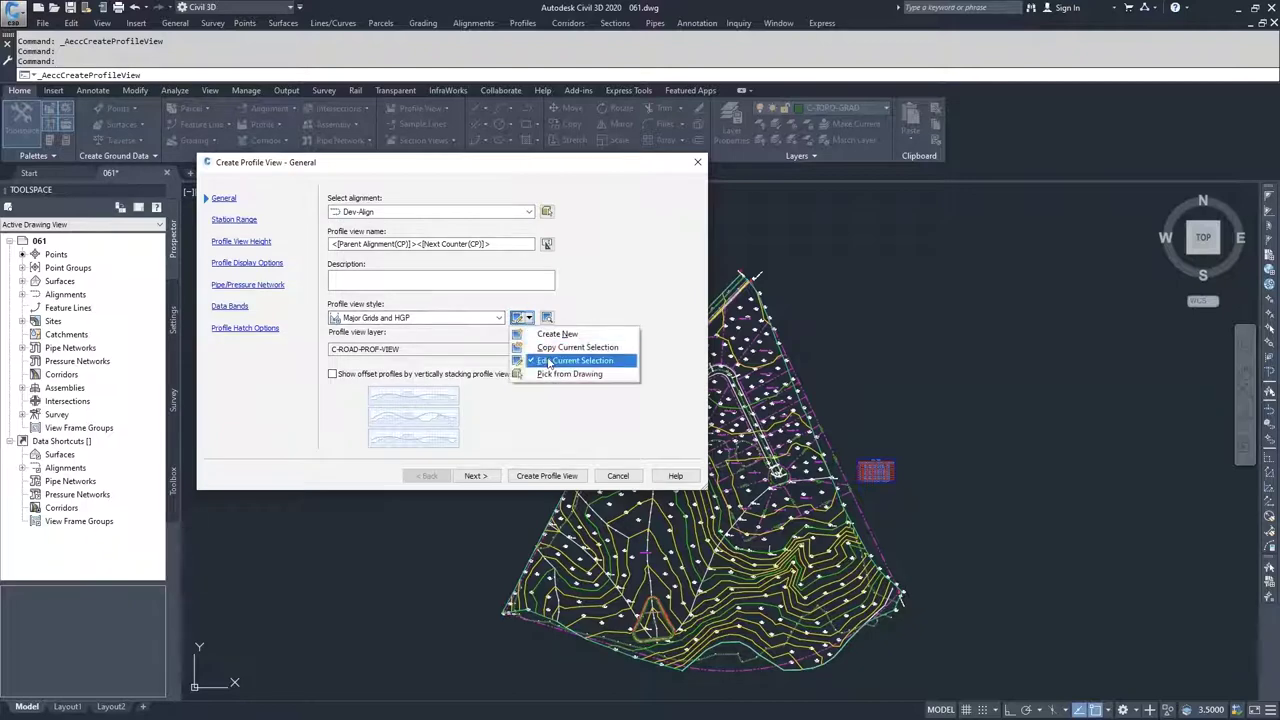
pyautogui.click(545, 357)
pyautogui.click(291, 193)
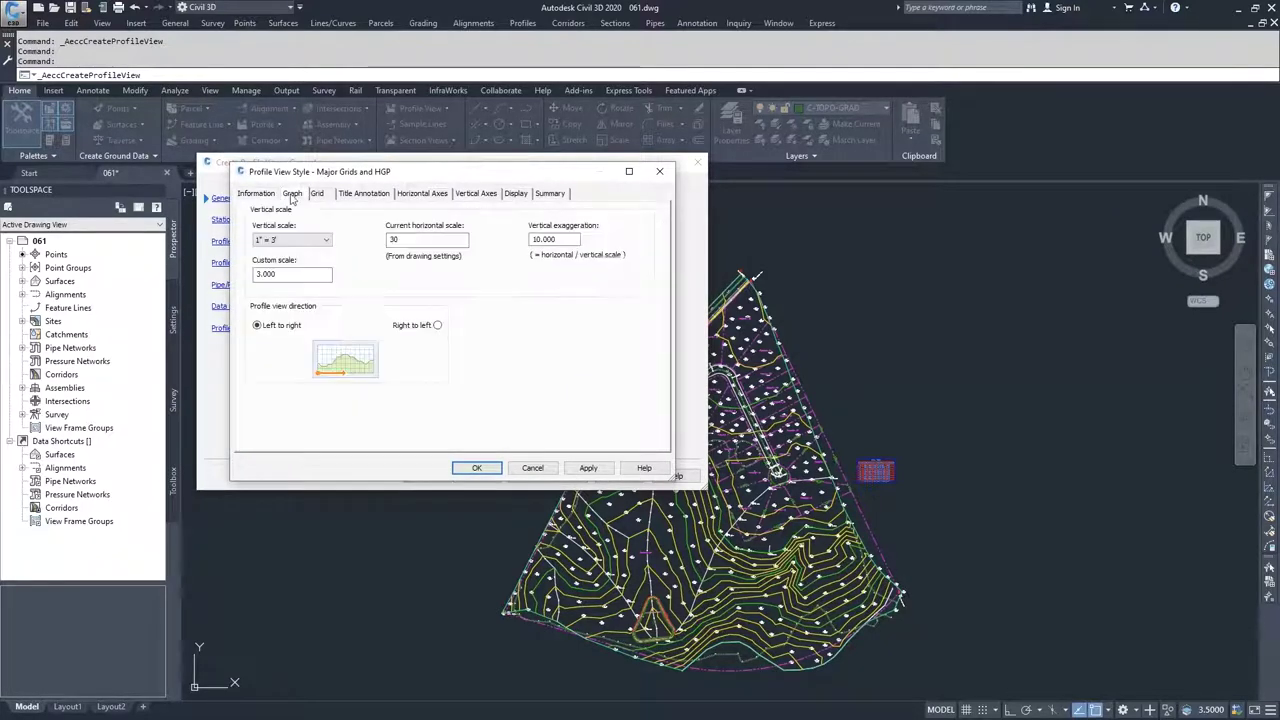
pyautogui.click(530, 468)
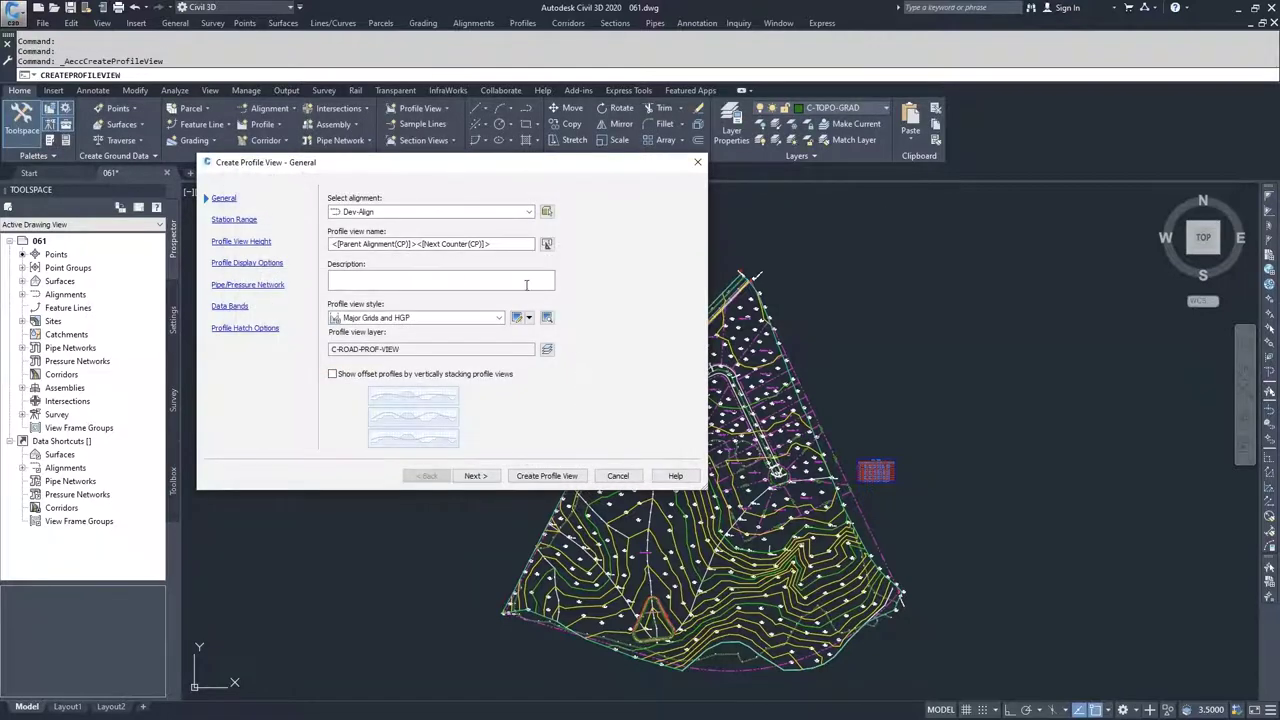
pyautogui.click(334, 375)
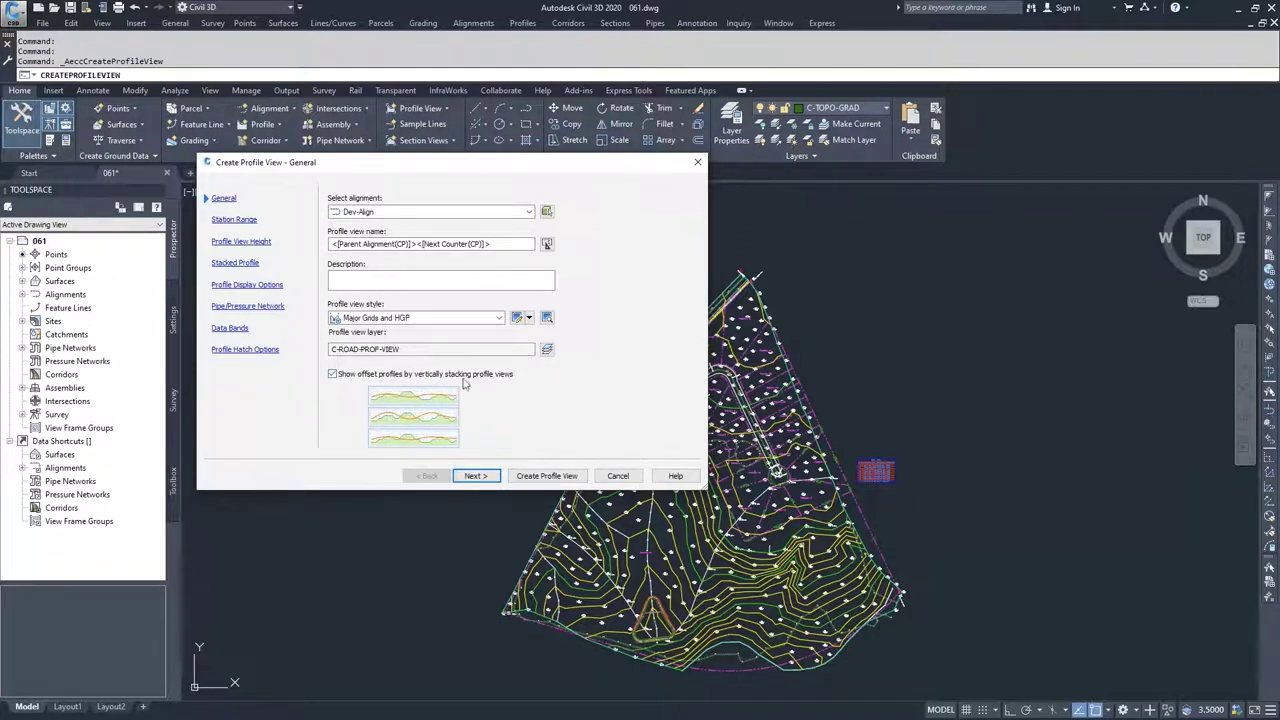
pyautogui.click(332, 374)
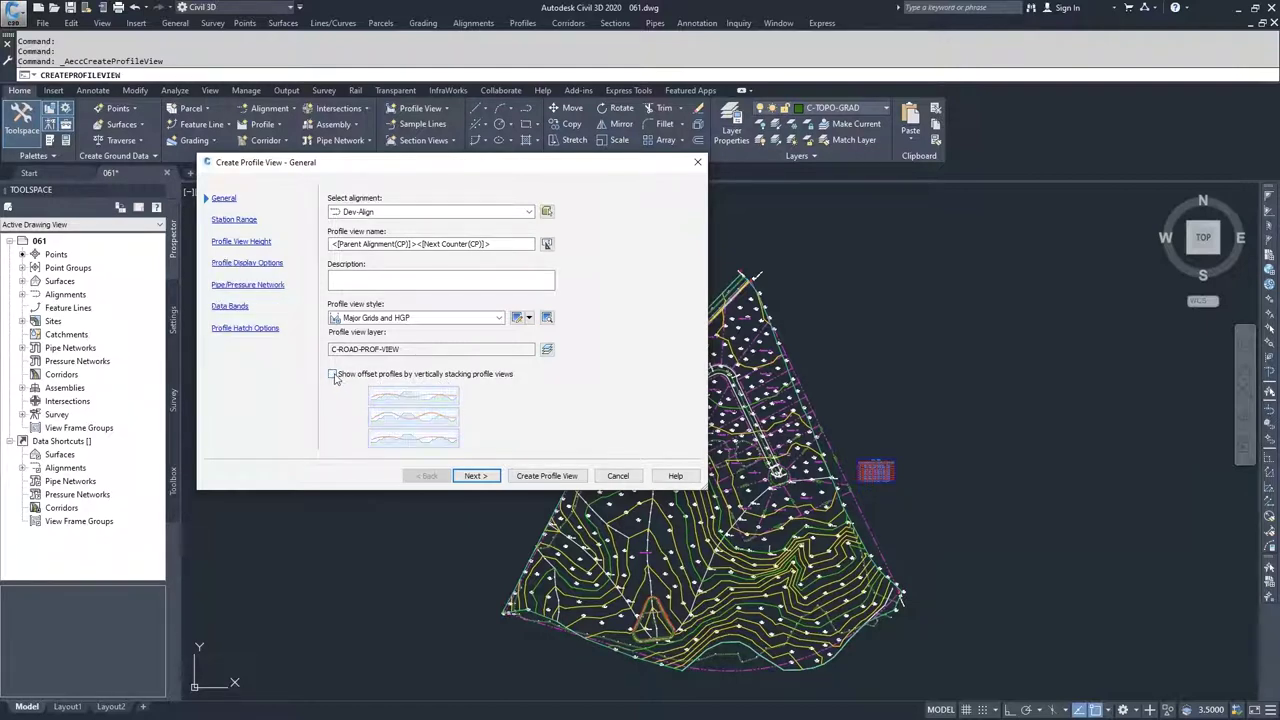
# Step: Set the station range to Automatic (0+00.00' to 9+96.69') and make the view height user-specified
pyautogui.click(474, 476)
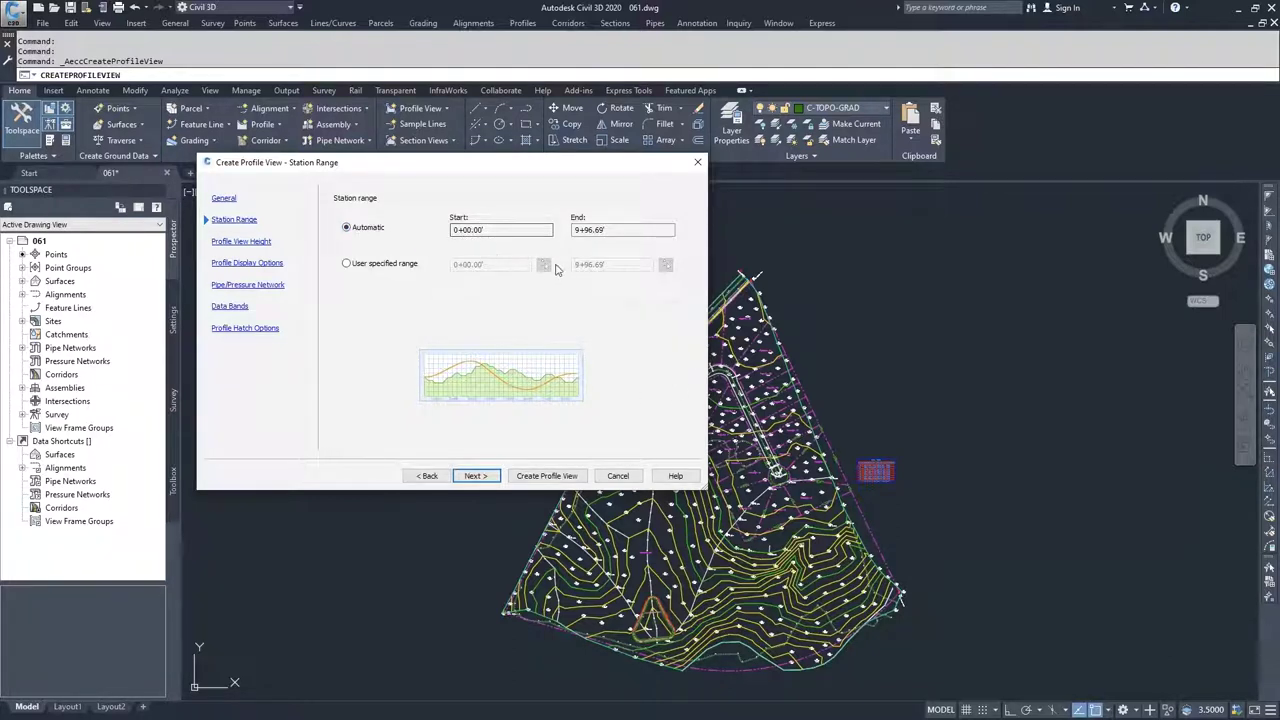
pyautogui.click(620, 229)
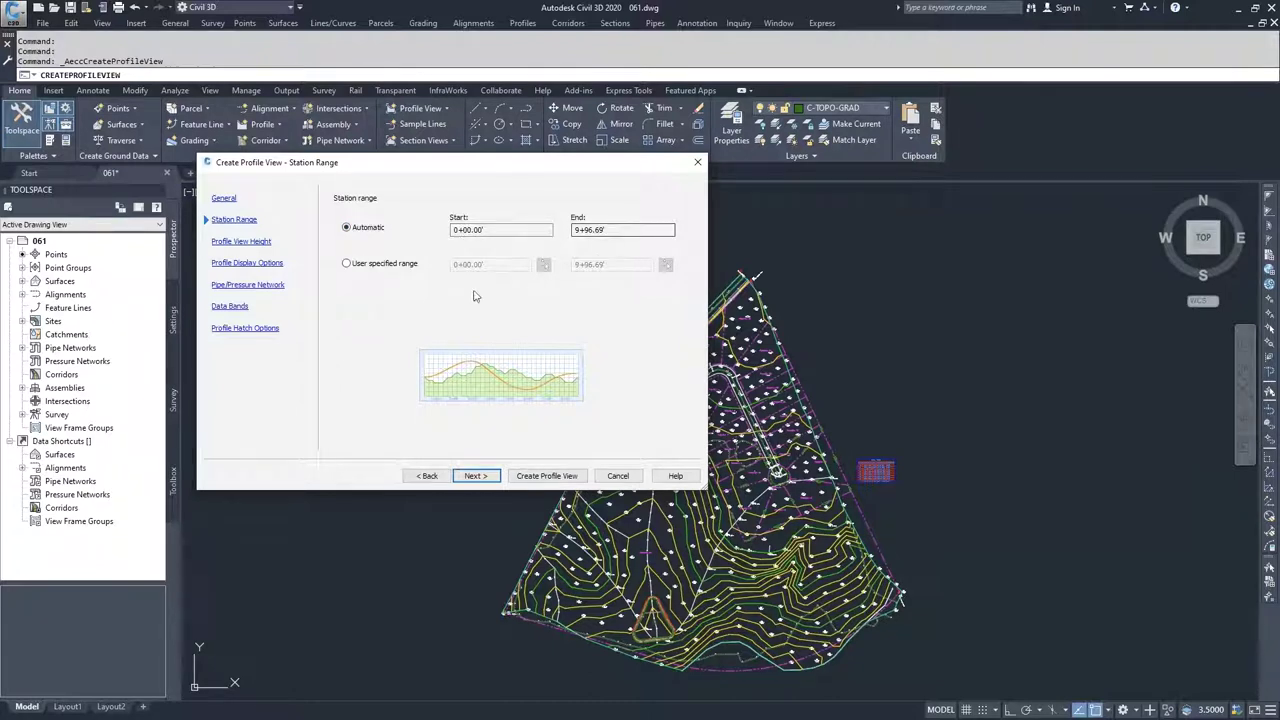
pyautogui.click(346, 264)
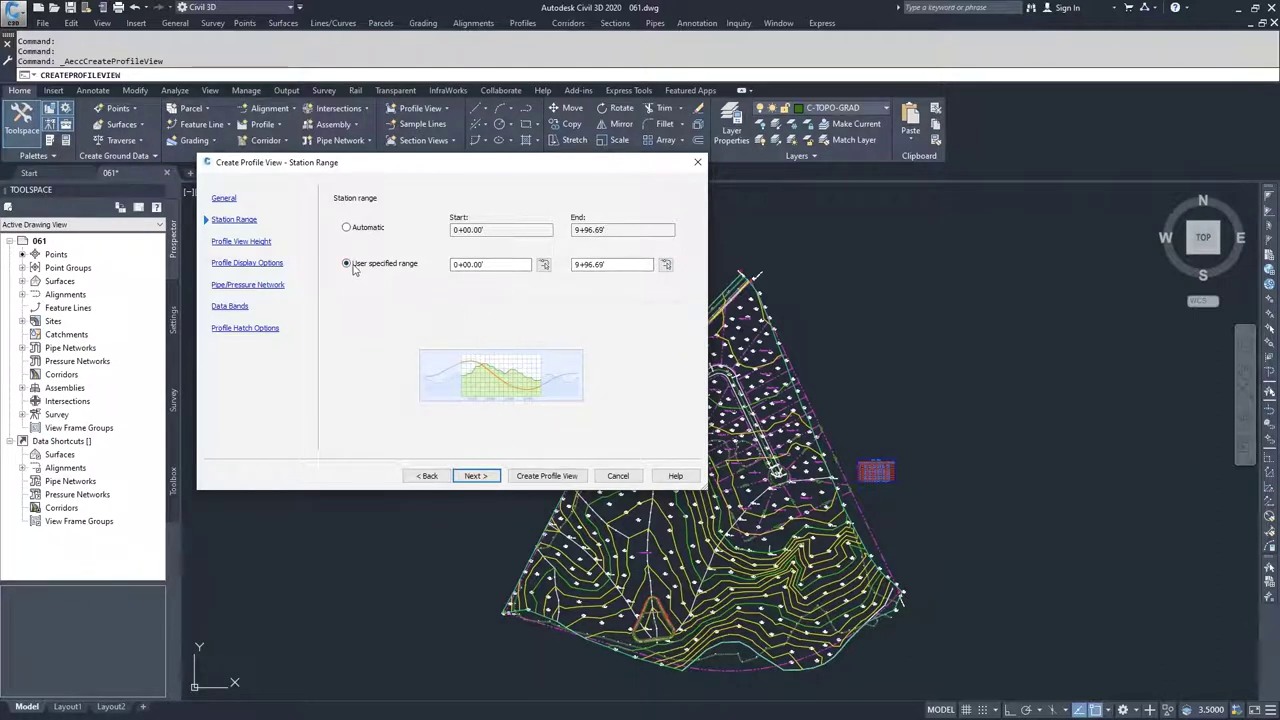
pyautogui.click(347, 229)
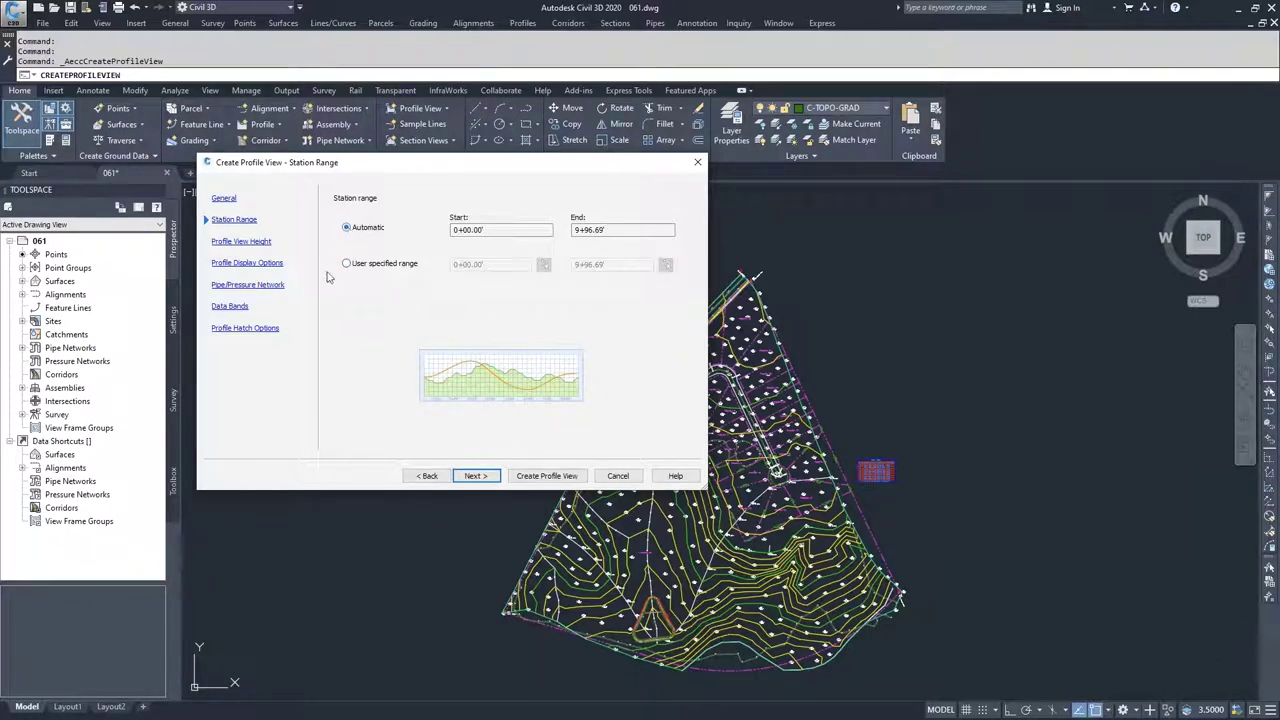
pyautogui.click(470, 476)
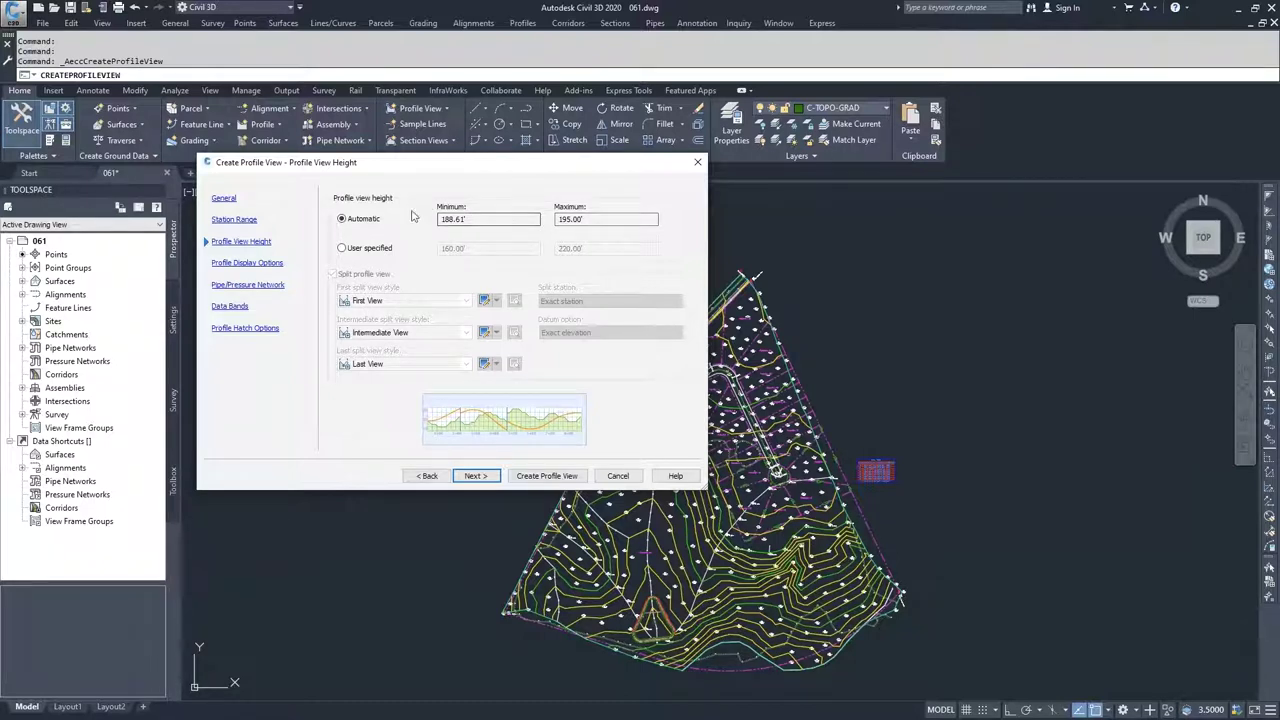
pyautogui.click(342, 248)
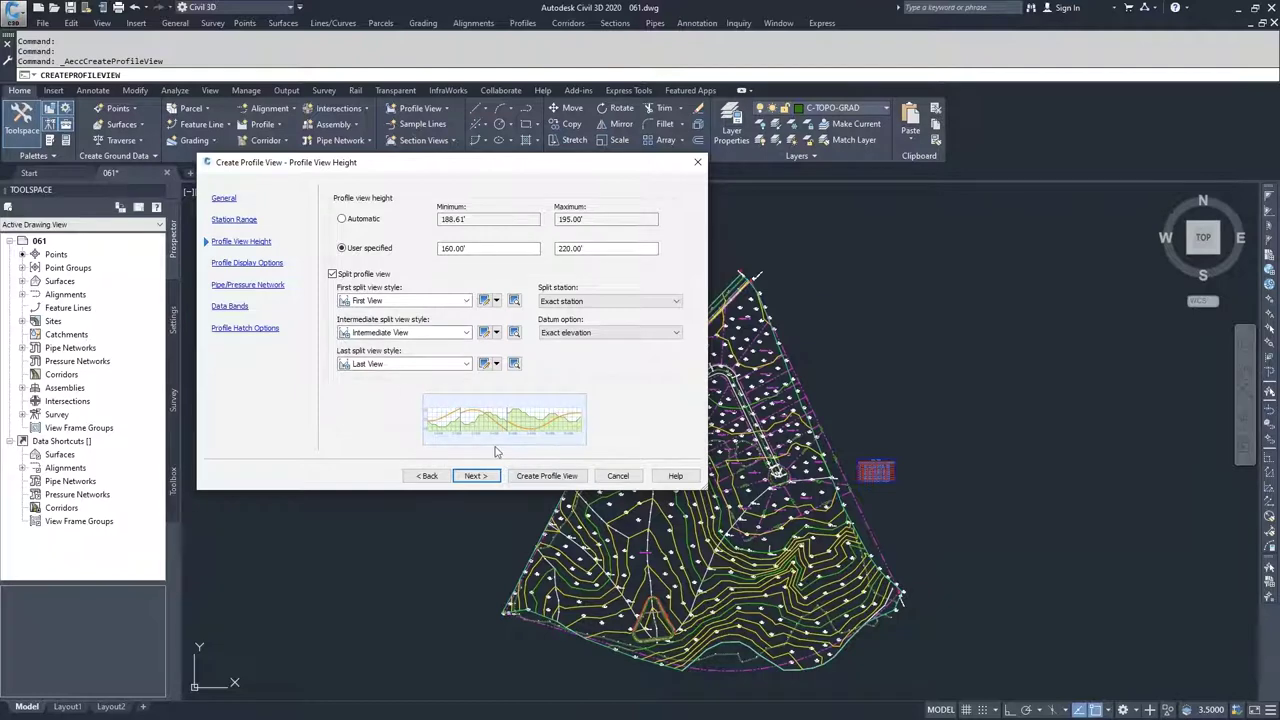
# Step: Revert the view height to Automatic (188.61' to 195.00') and continue to Profile Display Options
pyautogui.click(342, 220)
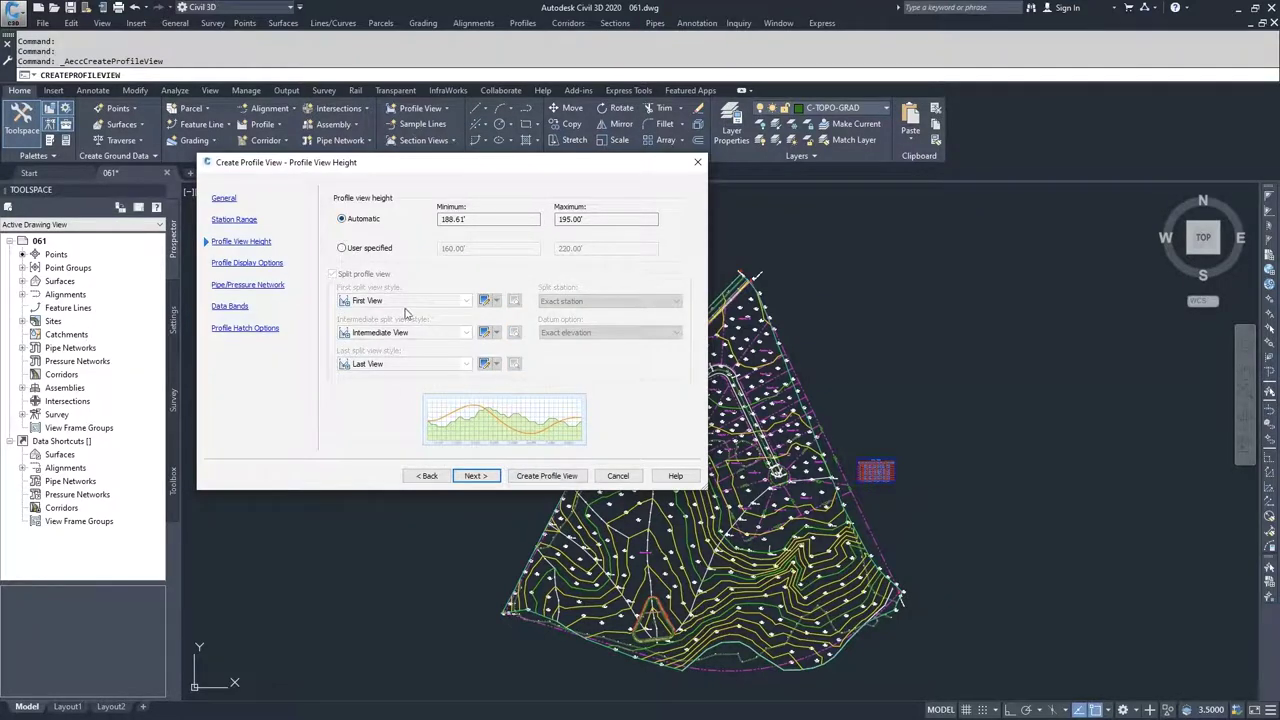
pyautogui.click(470, 477)
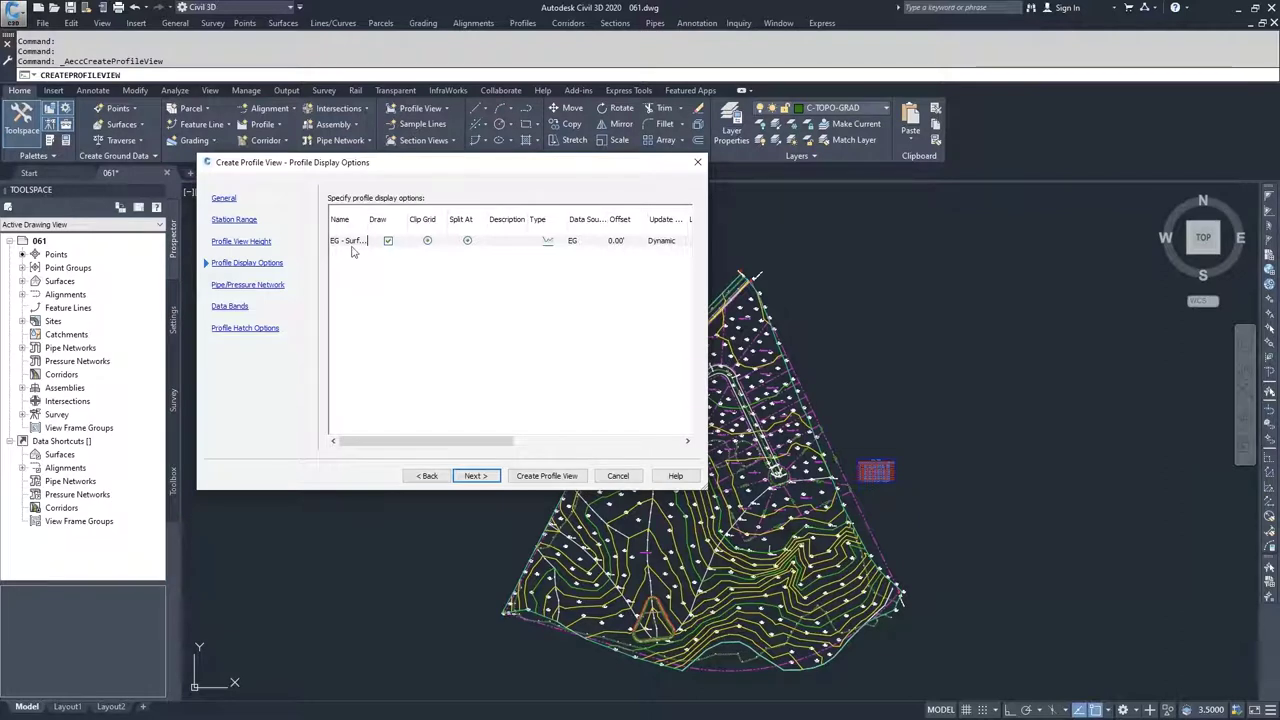
# Step: Keep the EG surface profile set to draw in the profile view
pyautogui.click(374, 220)
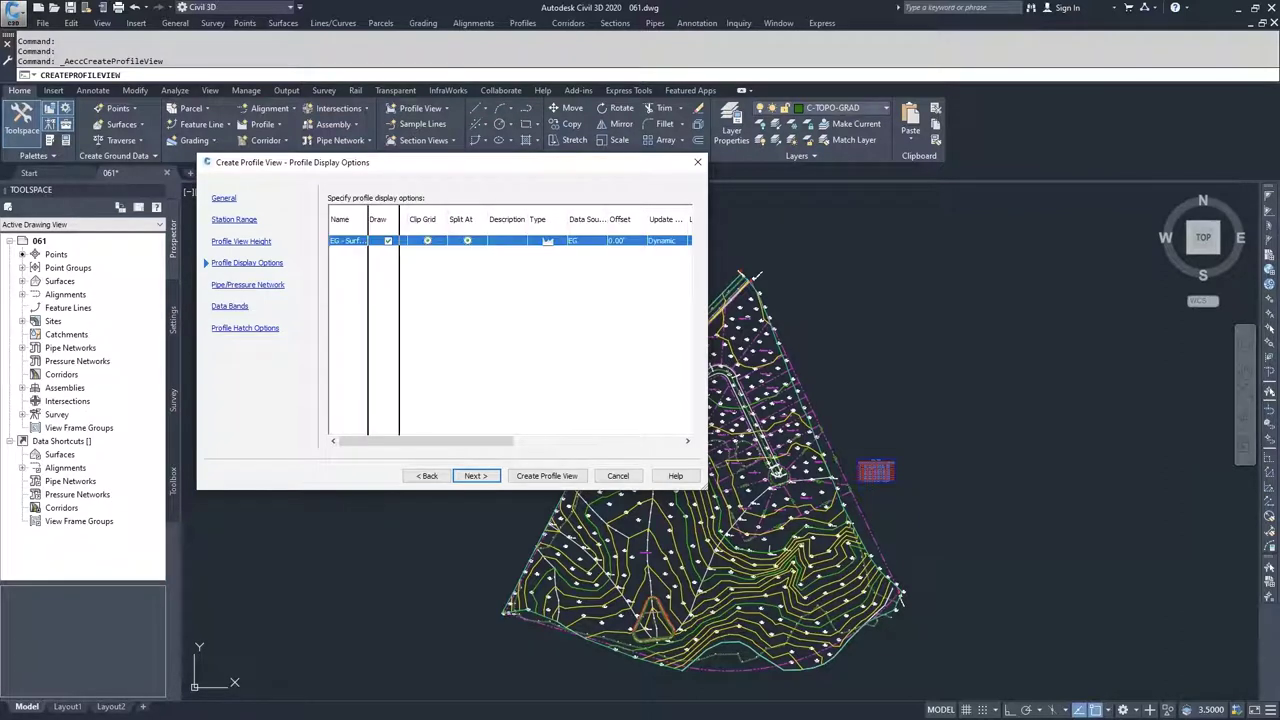
pyautogui.moveTo(374, 220); pyautogui.dragTo(366, 222)
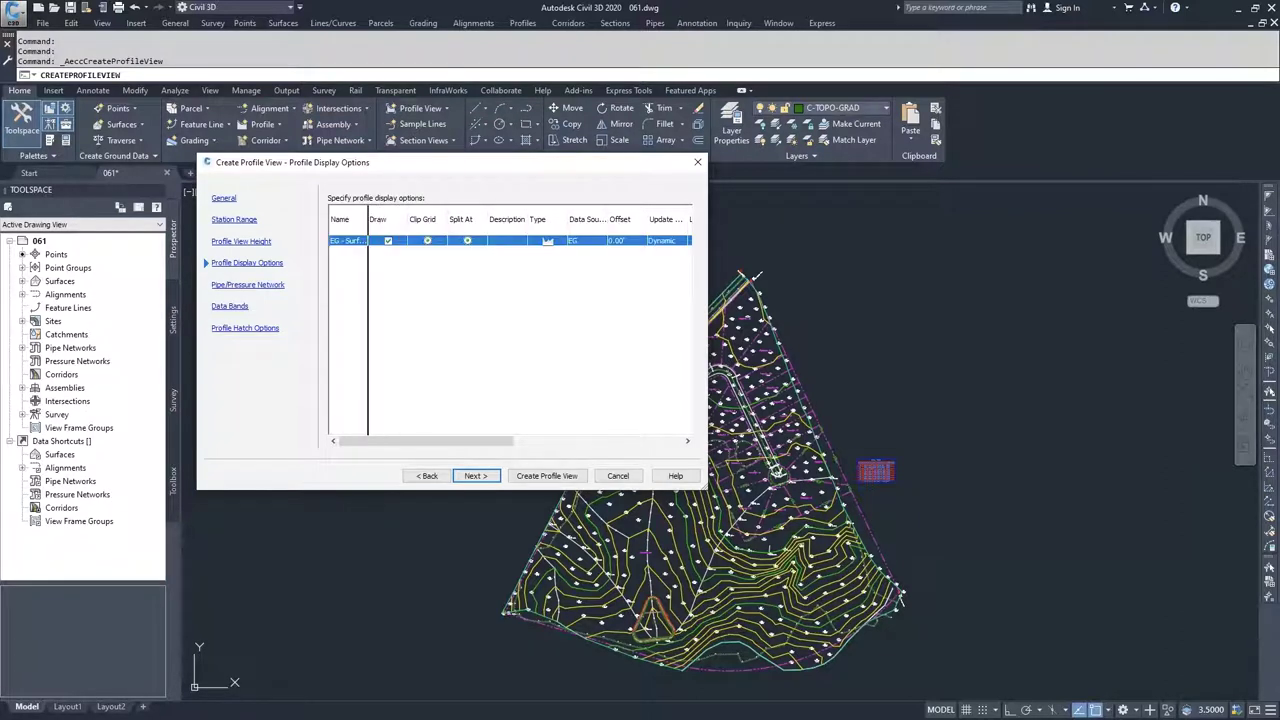
pyautogui.click(387, 242)
pyautogui.click(387, 242)
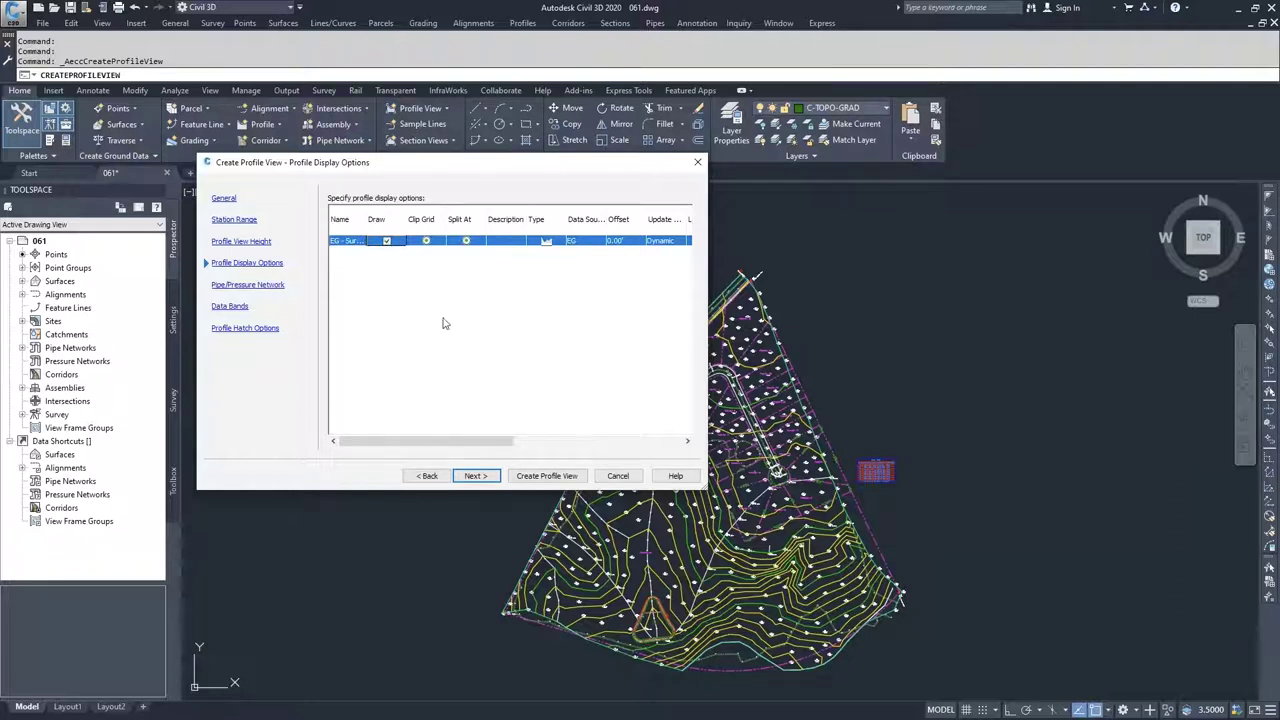
pyautogui.moveTo(484, 444); pyautogui.dragTo(554, 444)
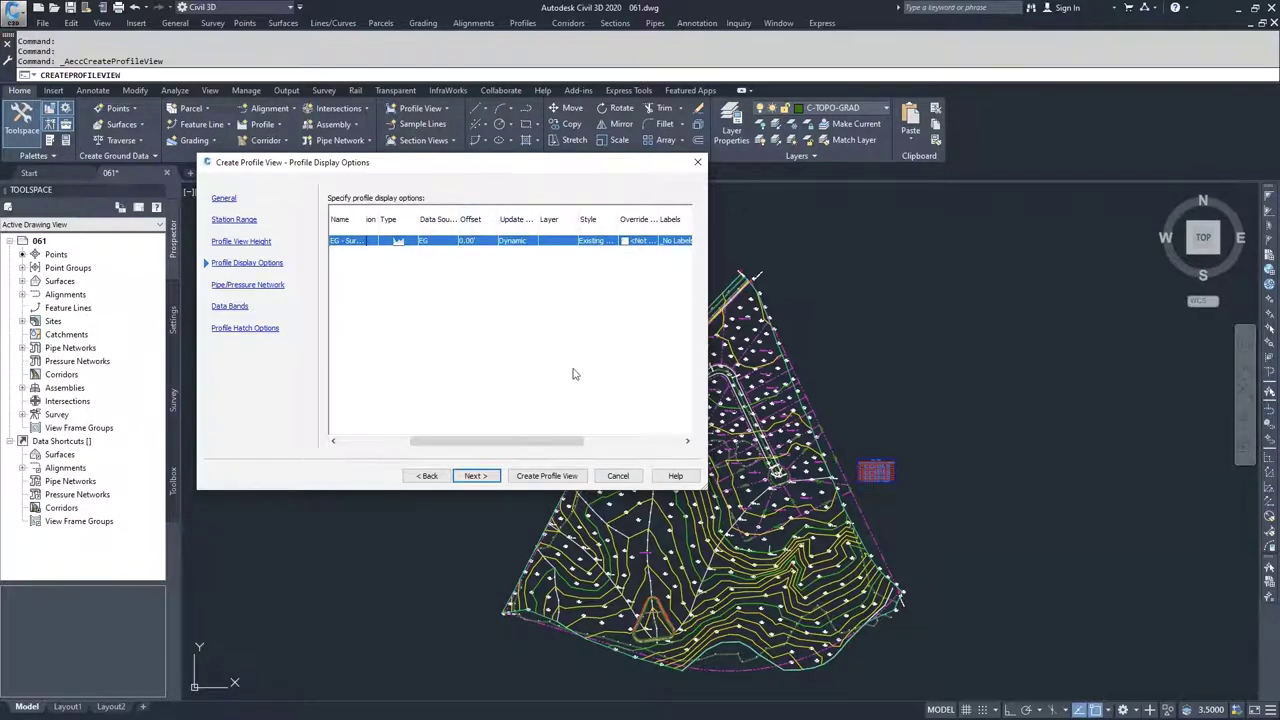
pyautogui.moveTo(563, 443); pyautogui.dragTo(660, 452)
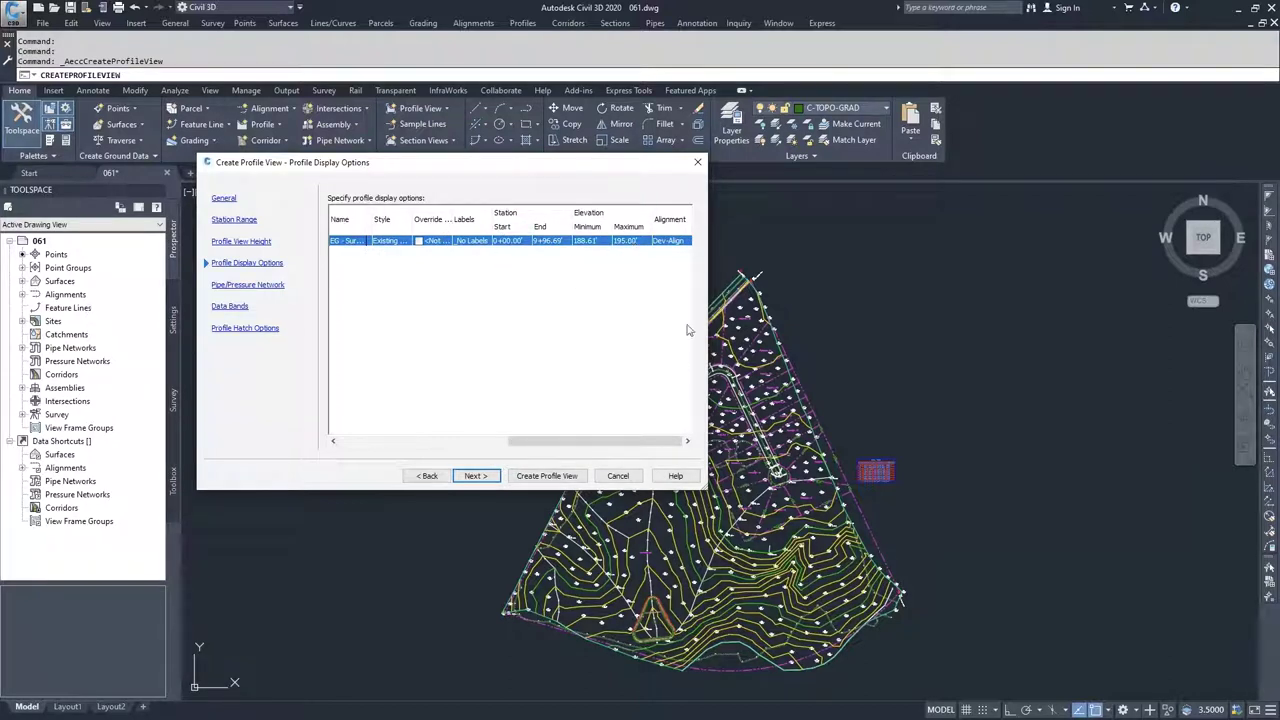
pyautogui.click(484, 477)
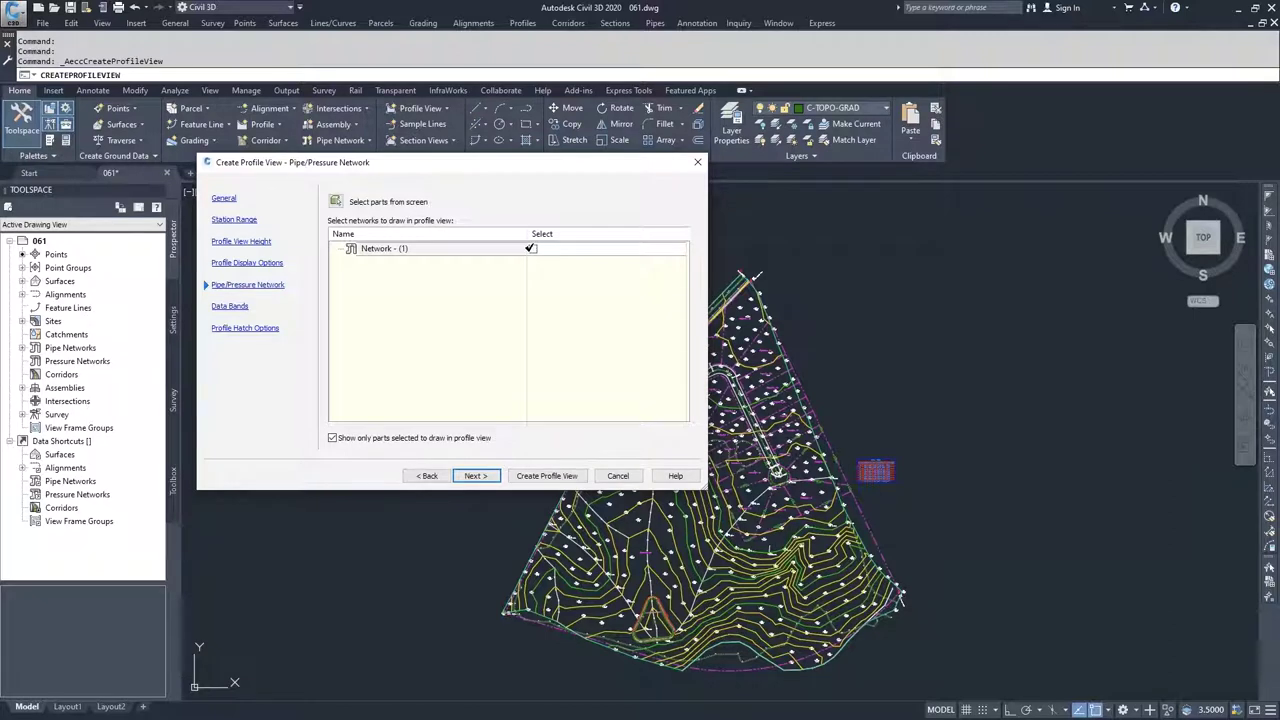
# Step: Exclude the pipe network Network - (1) from the profile view
pyautogui.click(531, 248)
pyautogui.moveTo(452, 160); pyautogui.dragTo(485, 456)
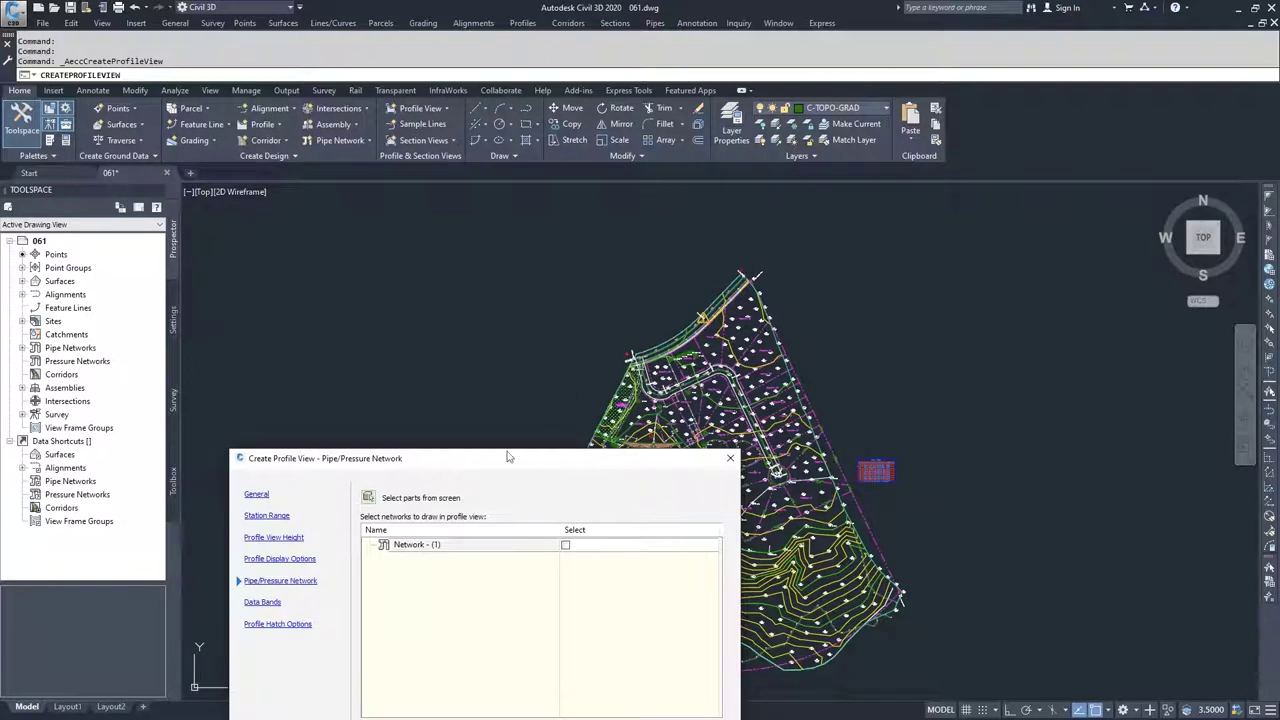
pyautogui.moveTo(508, 456); pyautogui.dragTo(533, 185)
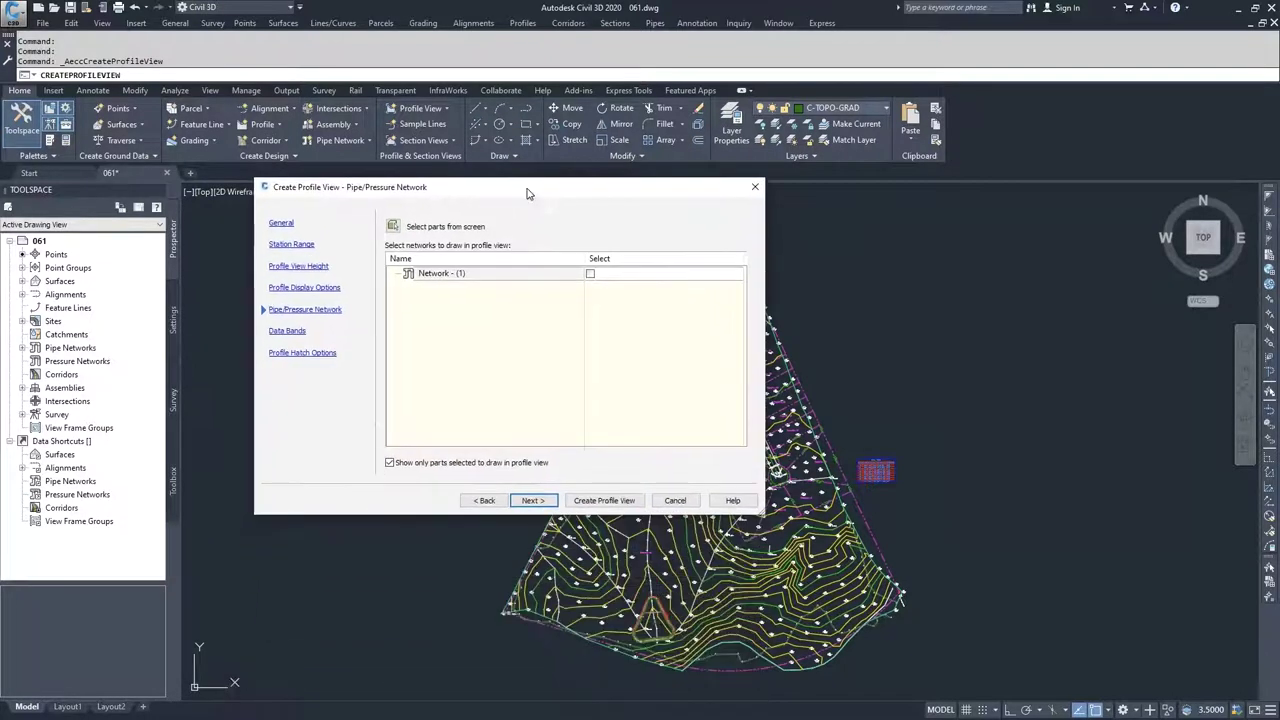
pyautogui.click(532, 501)
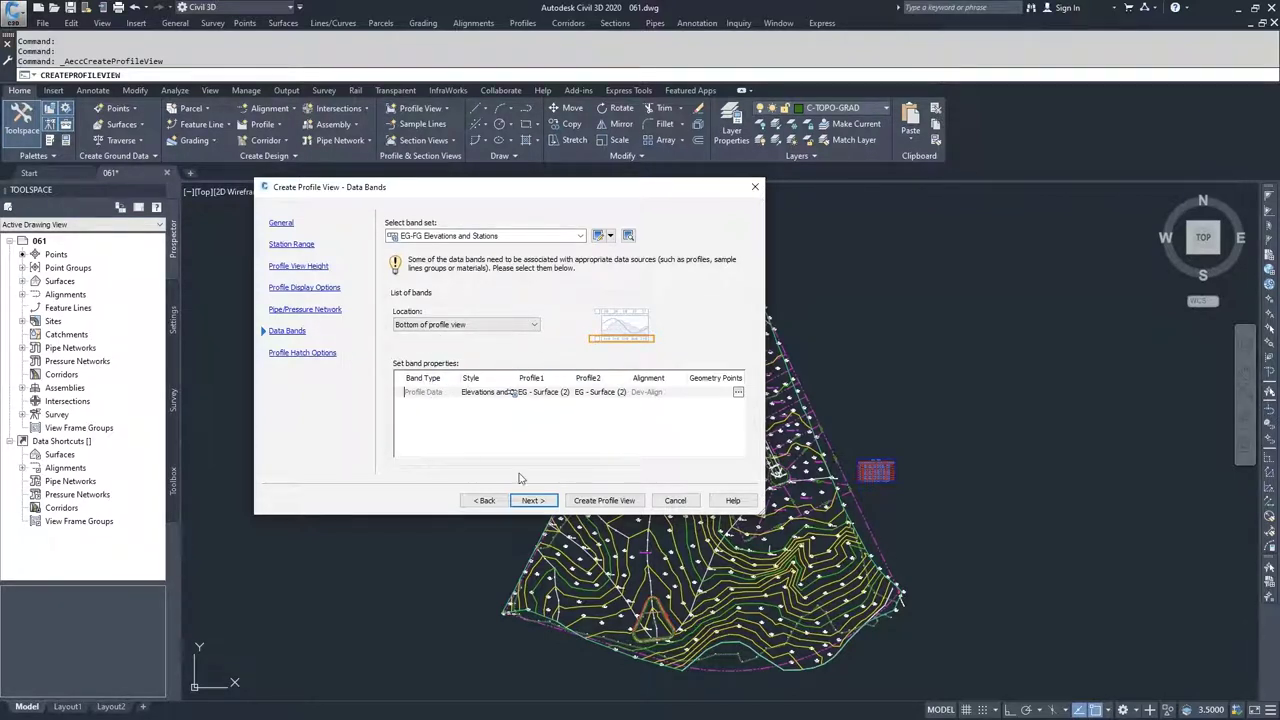
# Step: Accept the EG-FG Elevations and Stations band set and finish the wizard
pyautogui.click(529, 502)
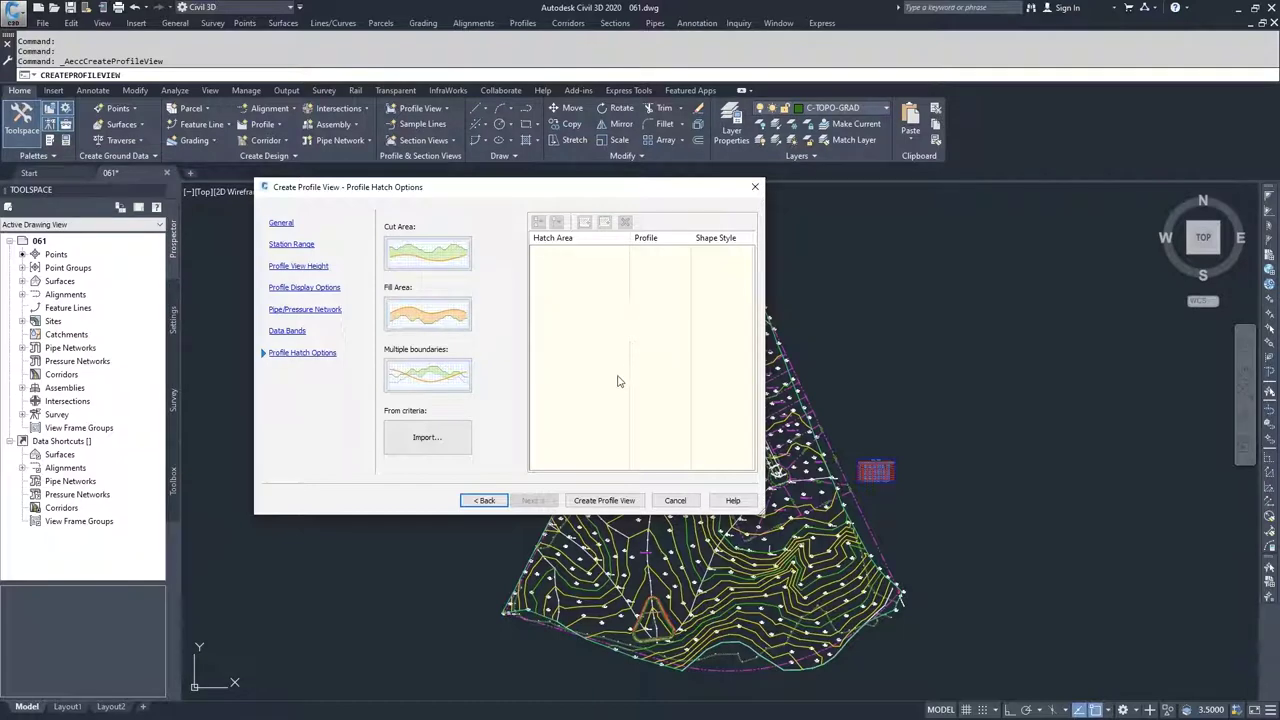
pyautogui.click(603, 501)
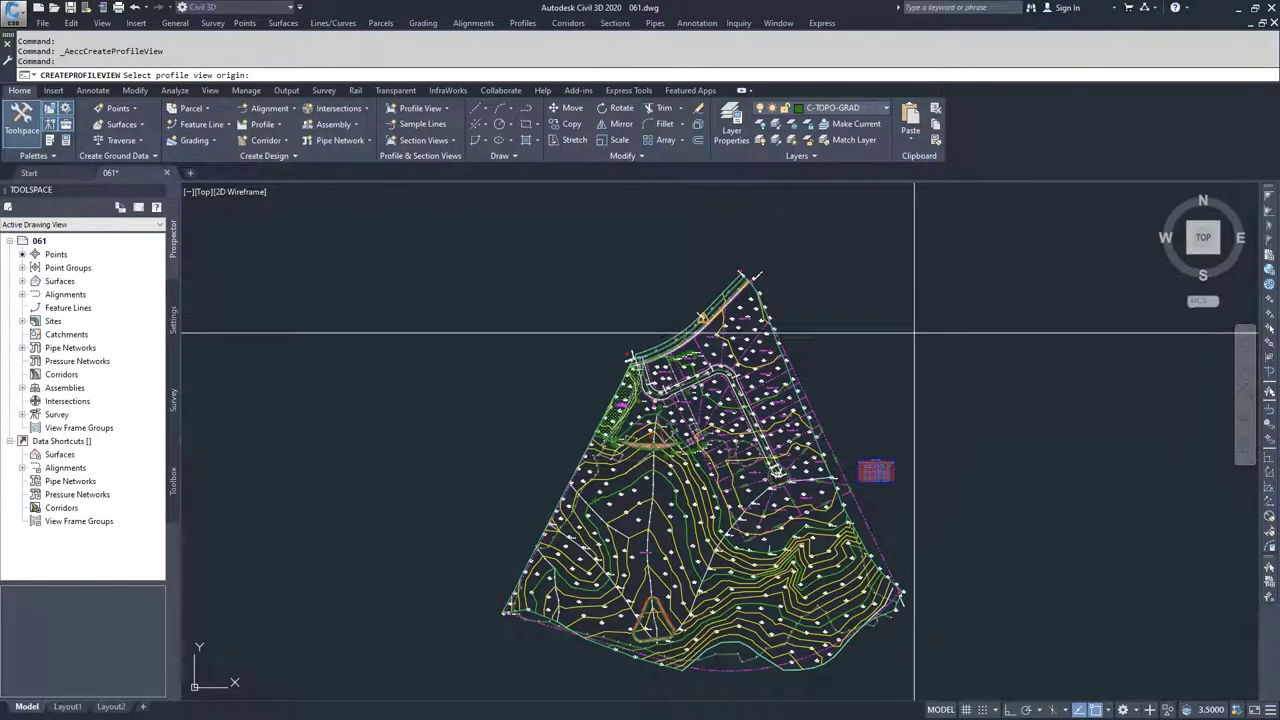
# Step: Place the Dev-Align profile view origin in open space right of the site plan
pyautogui.moveTo(974, 374); pyautogui.dragTo(862, 376, button='middle')
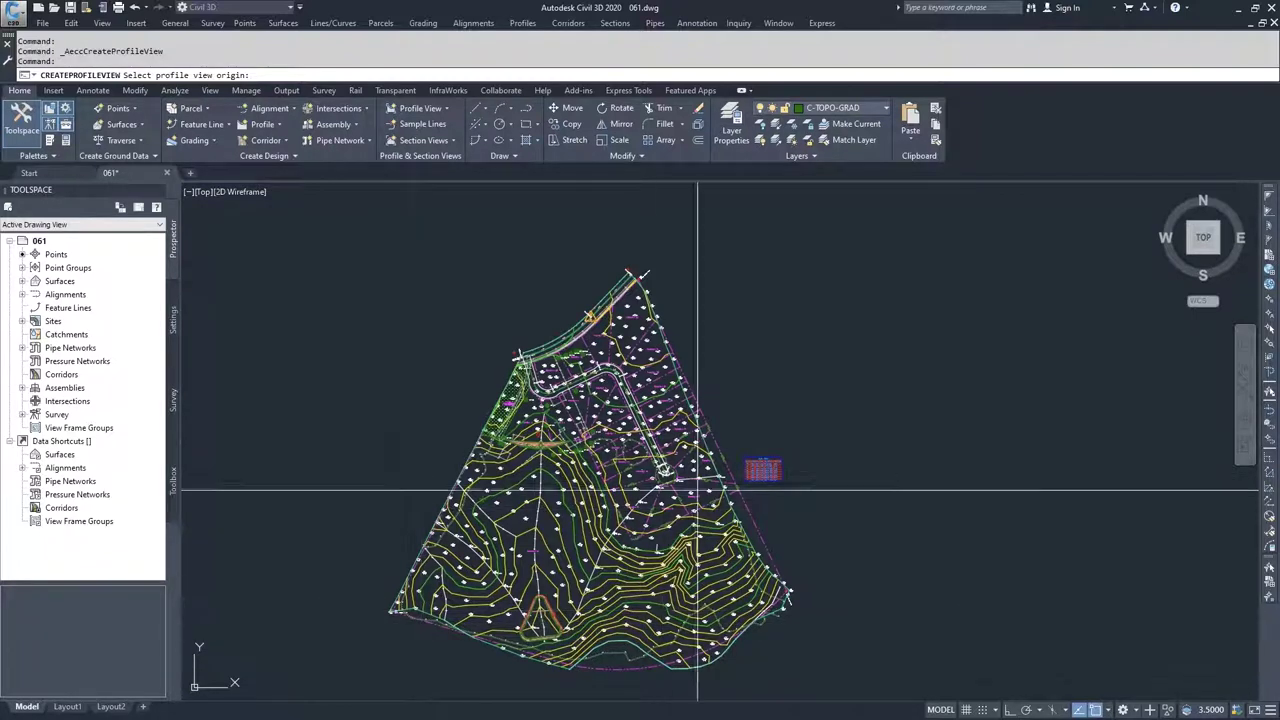
pyautogui.click(797, 400)
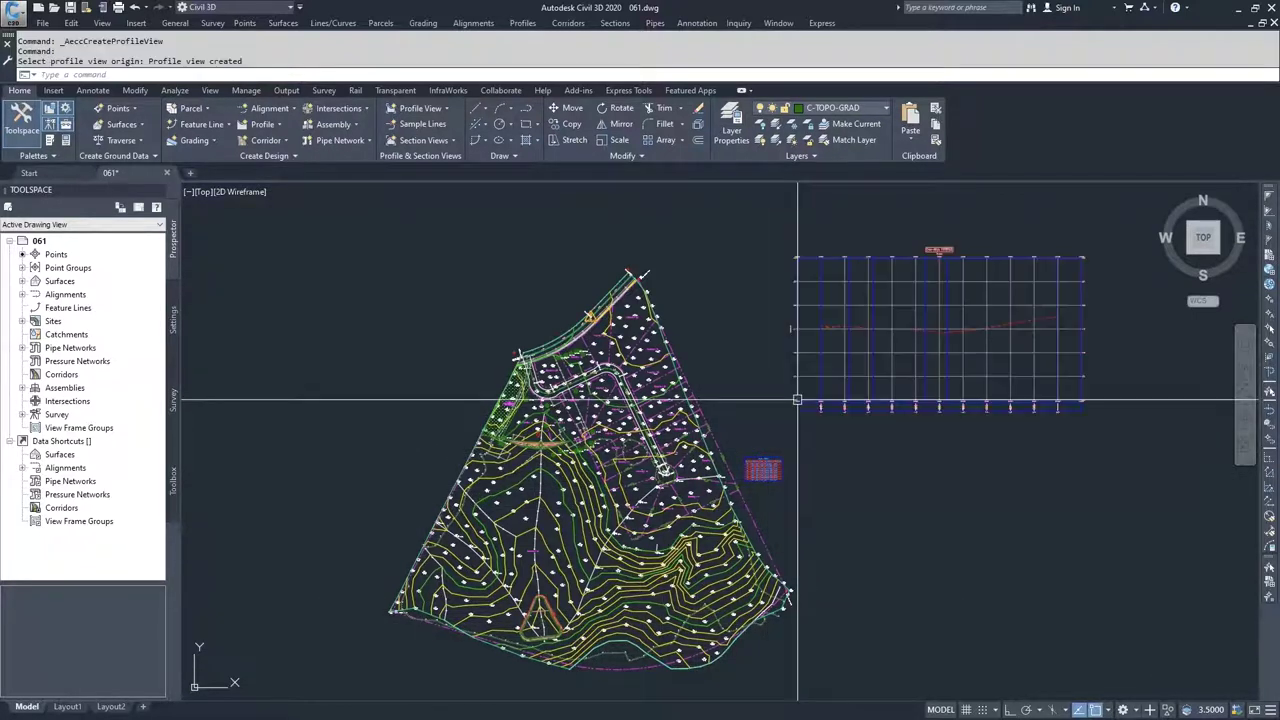